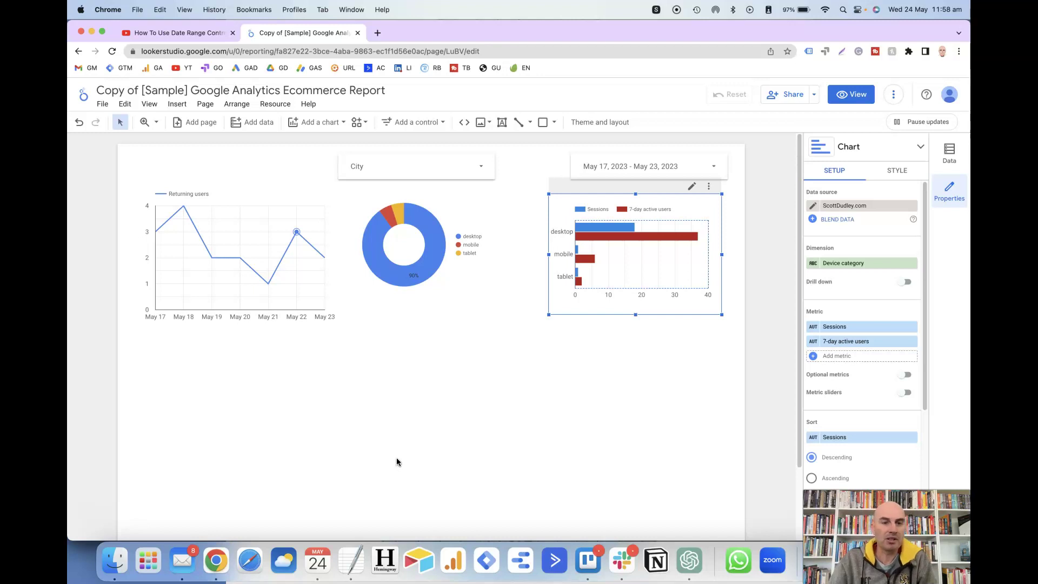
Undo adding the 7-day active users metric so the bar chart plots only Sessions by device category.
click(378, 436)
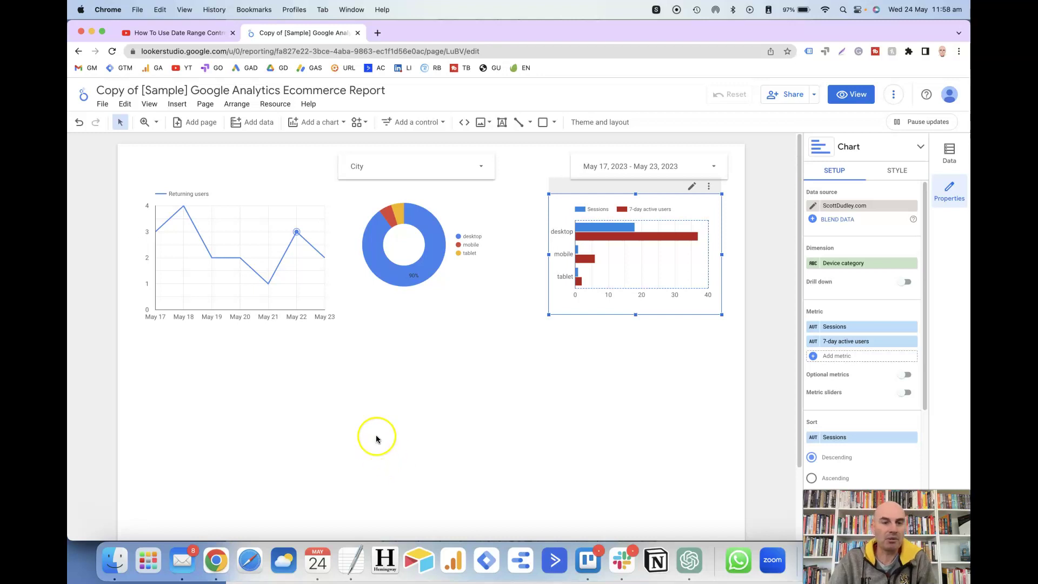
click(84, 135)
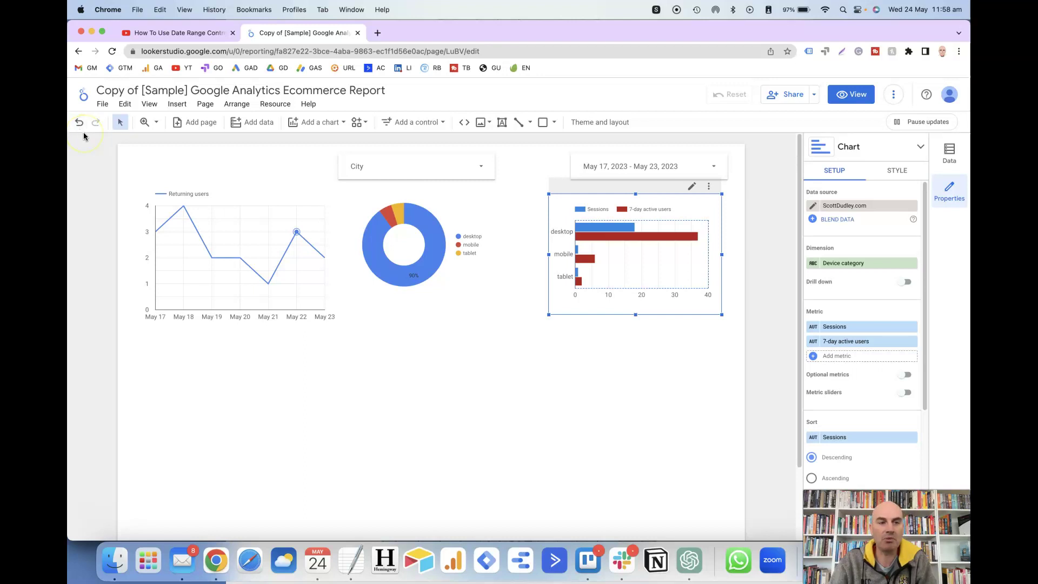
click(79, 126)
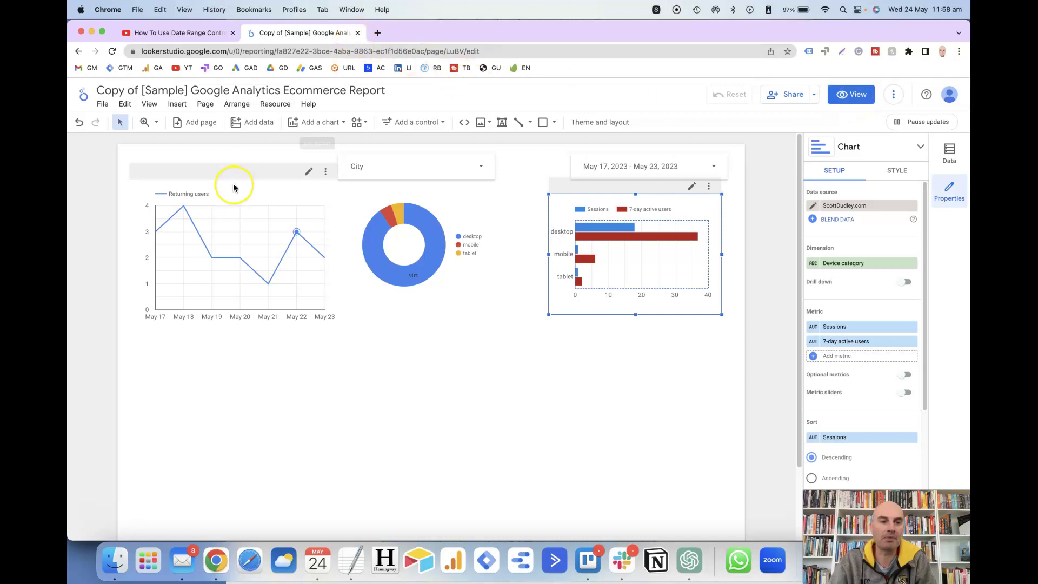
click(79, 123)
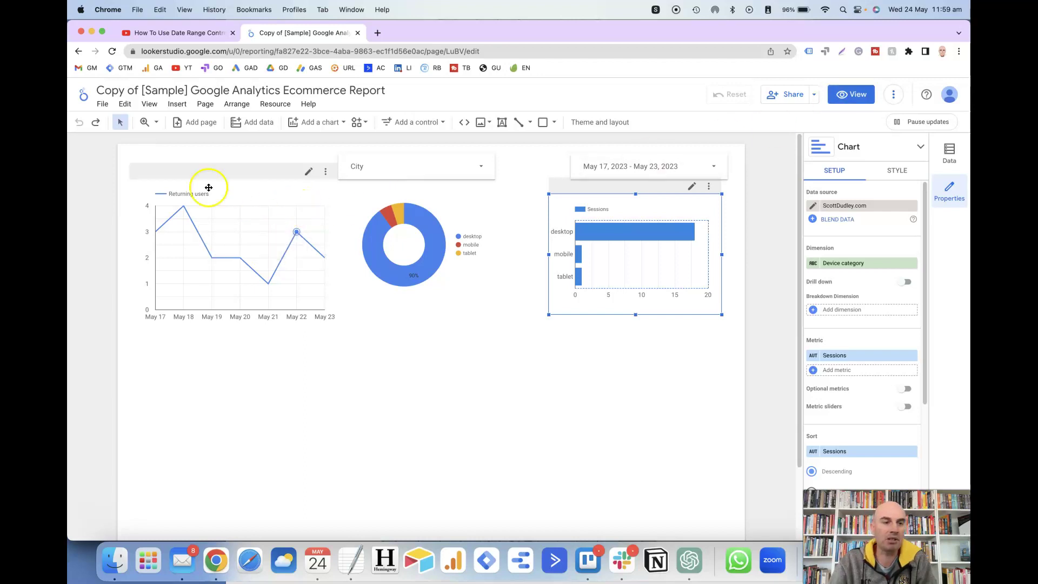
Name the current report version 'Most recent with bar chart' in version history.
click(101, 105)
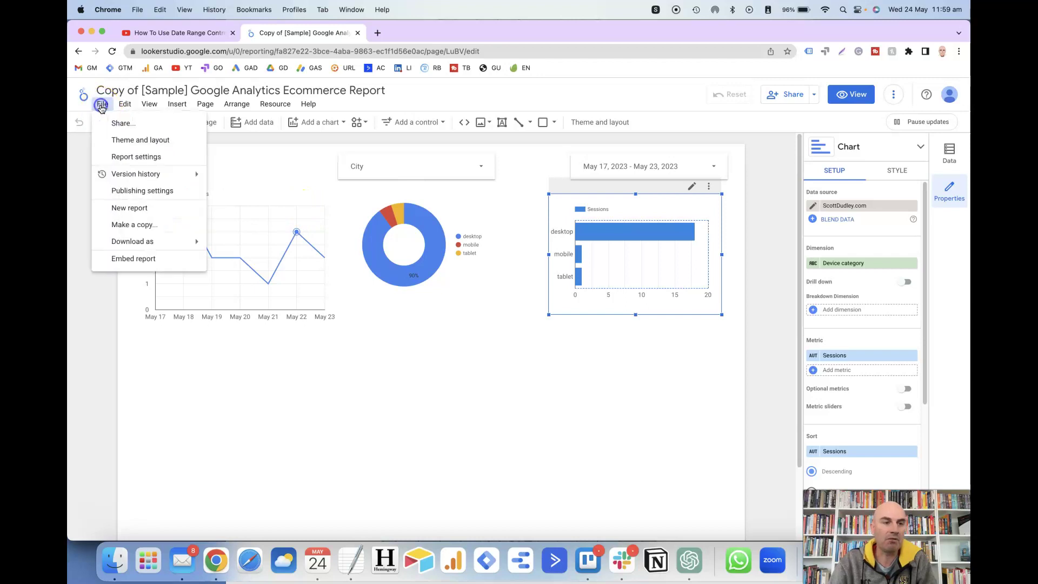
mouse_move(135, 175)
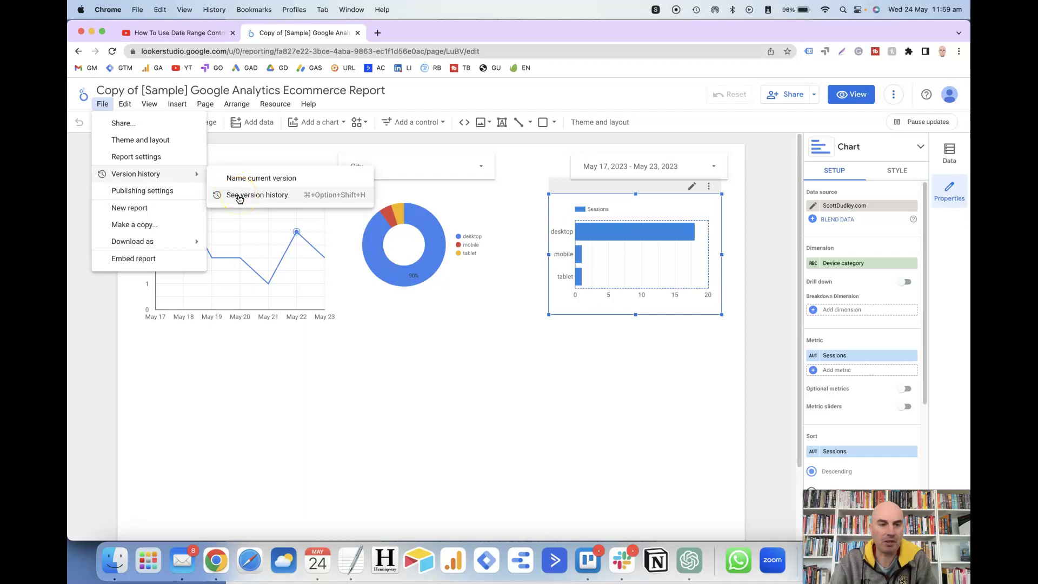
click(258, 182)
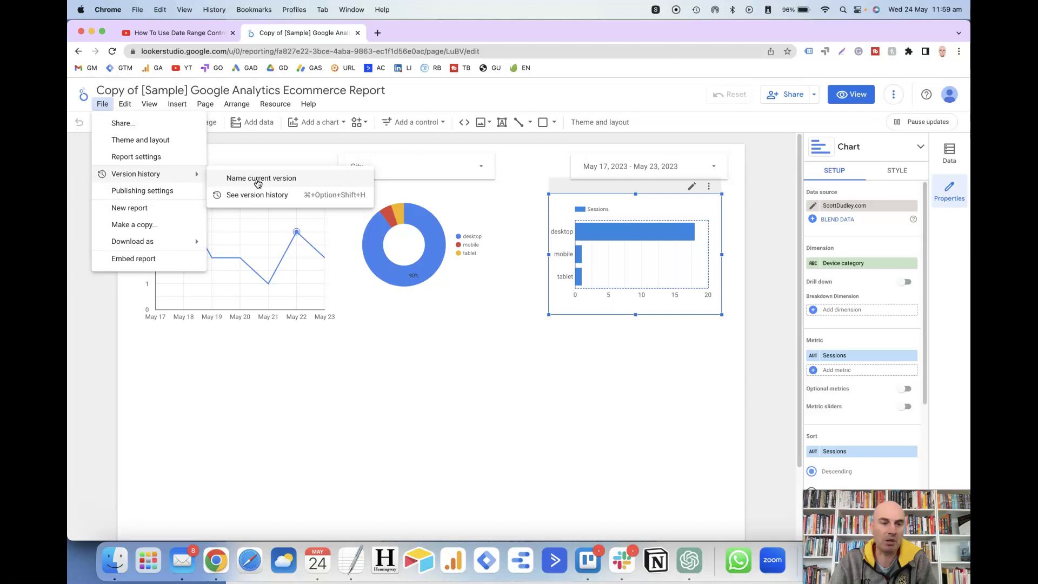
click(256, 196)
click(262, 179)
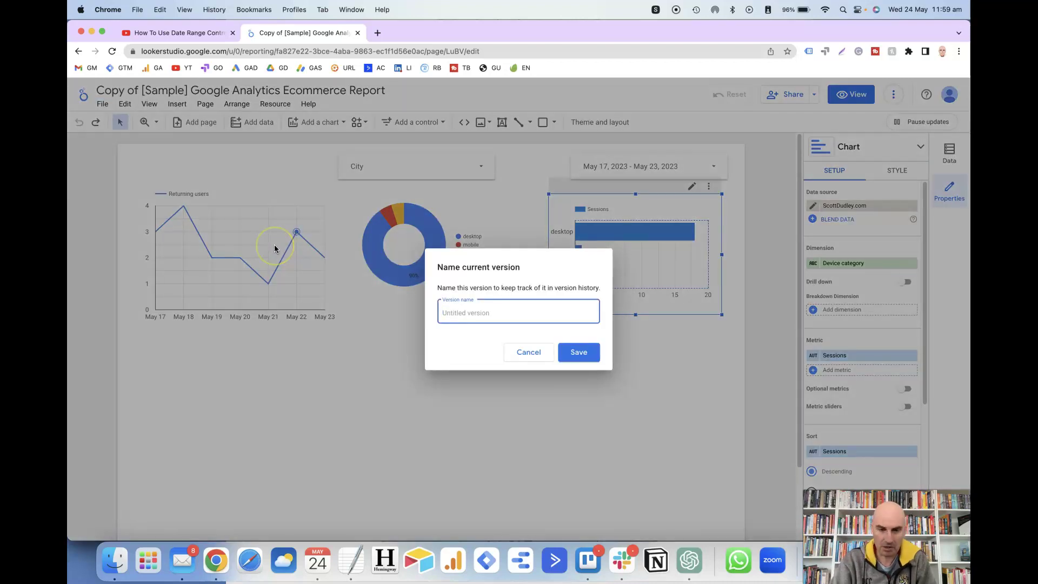
text(Most reco)
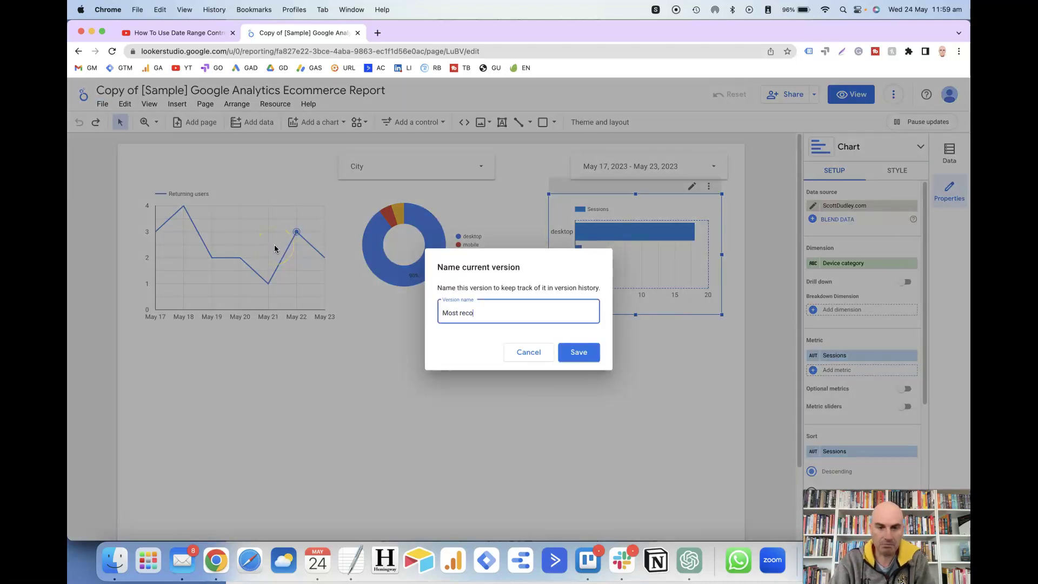
key(BackSpace)
text(ent with b)
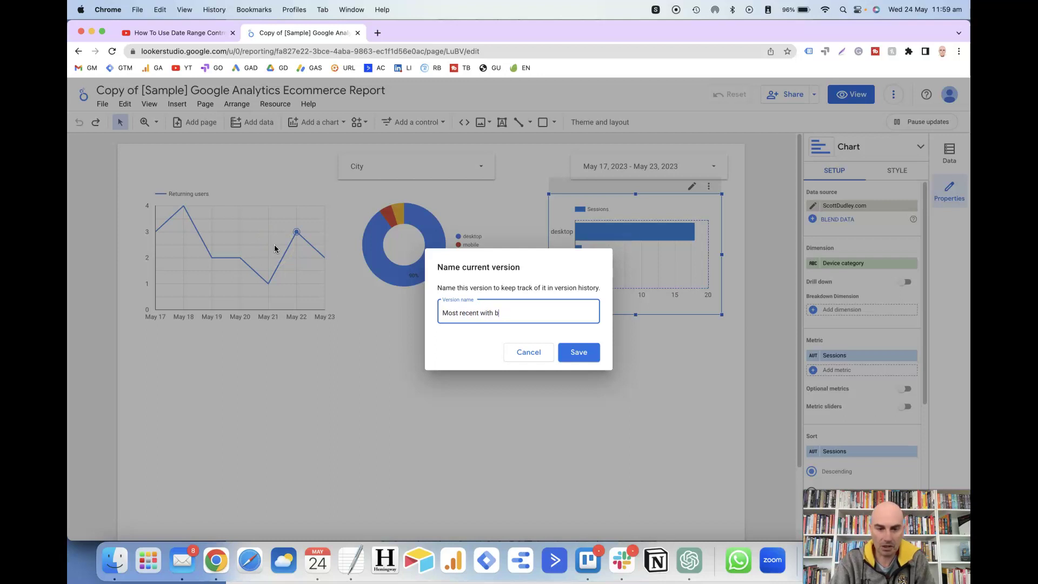
text(ar chart)
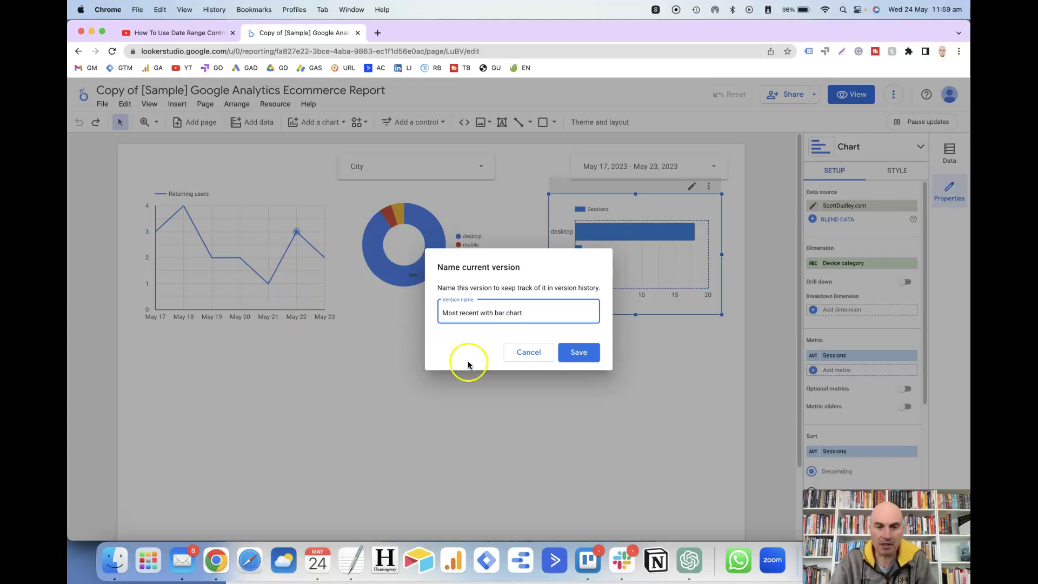
click(581, 352)
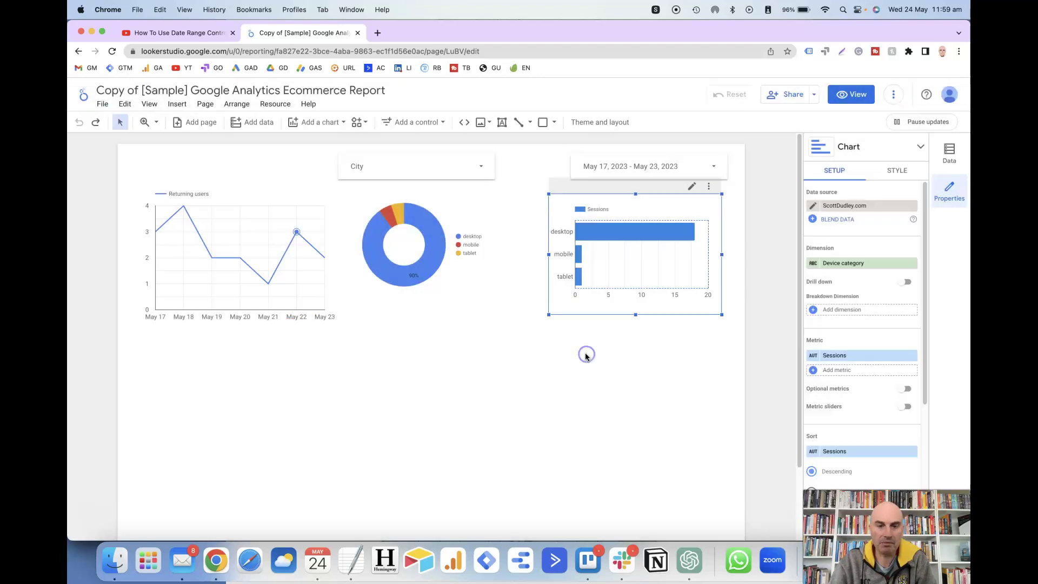
Open the full version history and review 'Most recent with bar chart', 'Wed updating pie chart' and 'First version completed'.
click(102, 104)
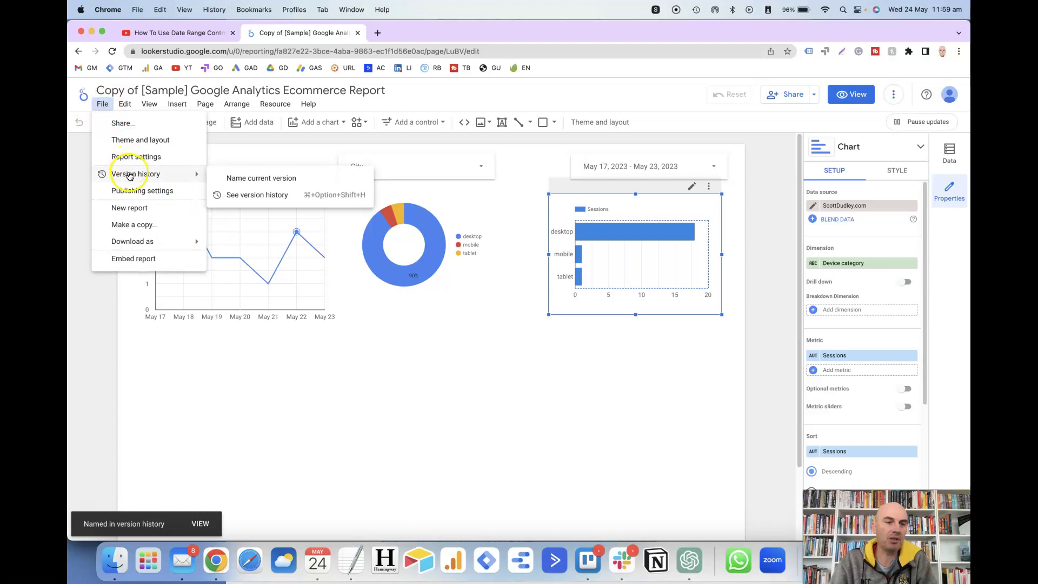
click(230, 194)
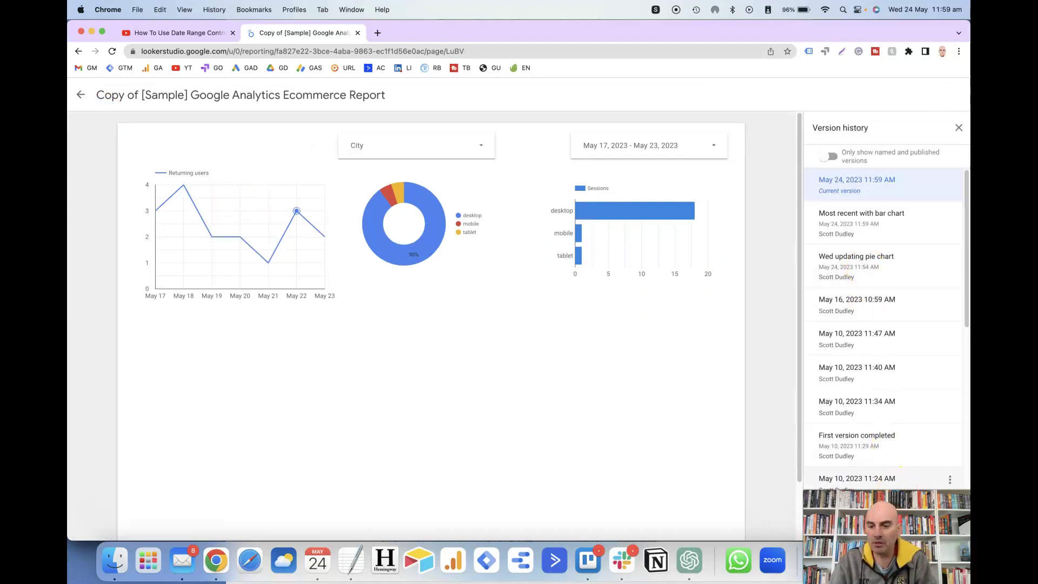
scroll(919, 400, down, 15)
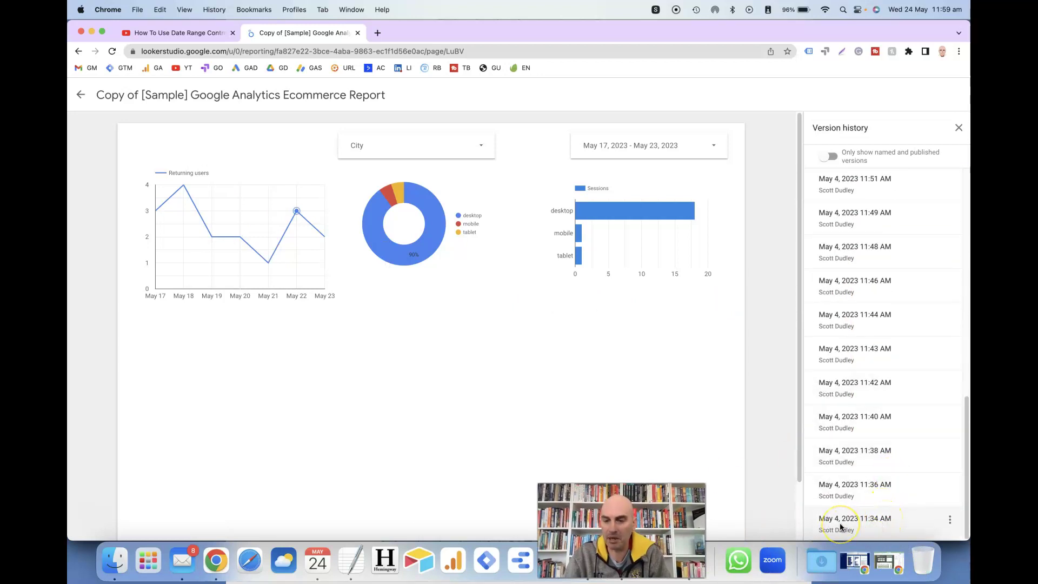
scroll(857, 515, up, 15)
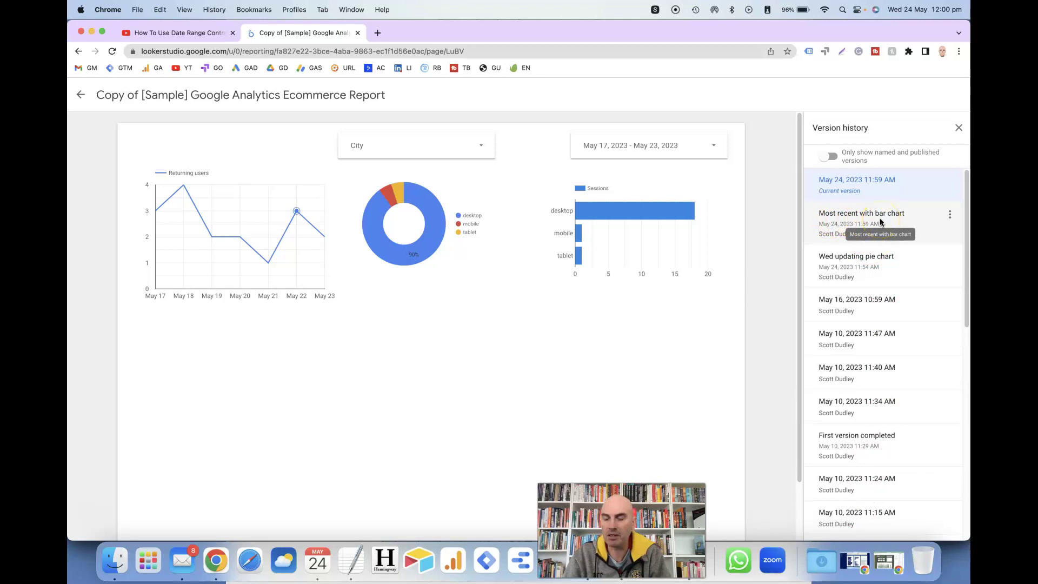
click(842, 190)
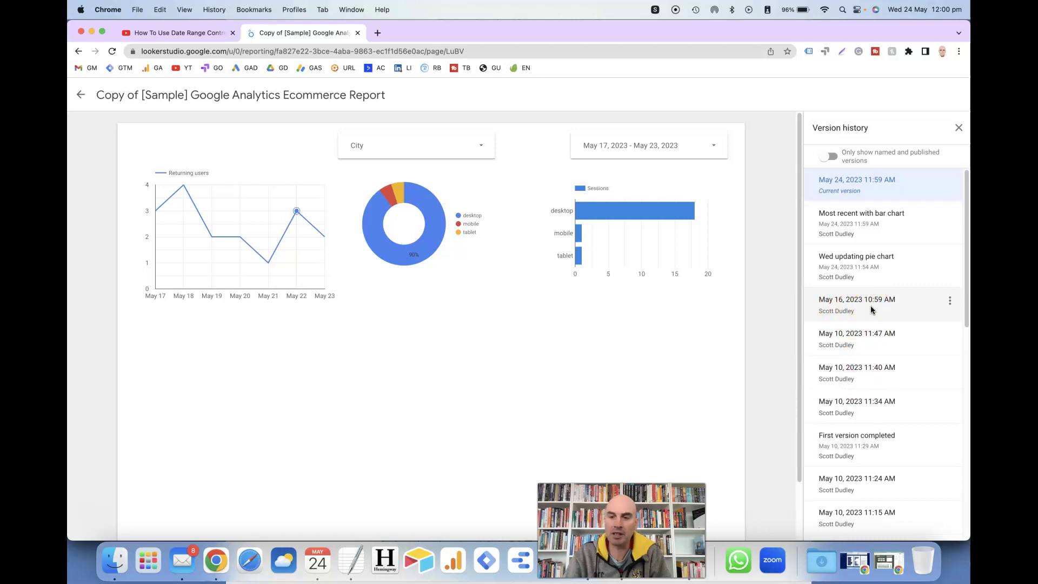
Rename the May 16, 2023 10:59 AM version to 'Wed before pie chart'.
click(950, 302)
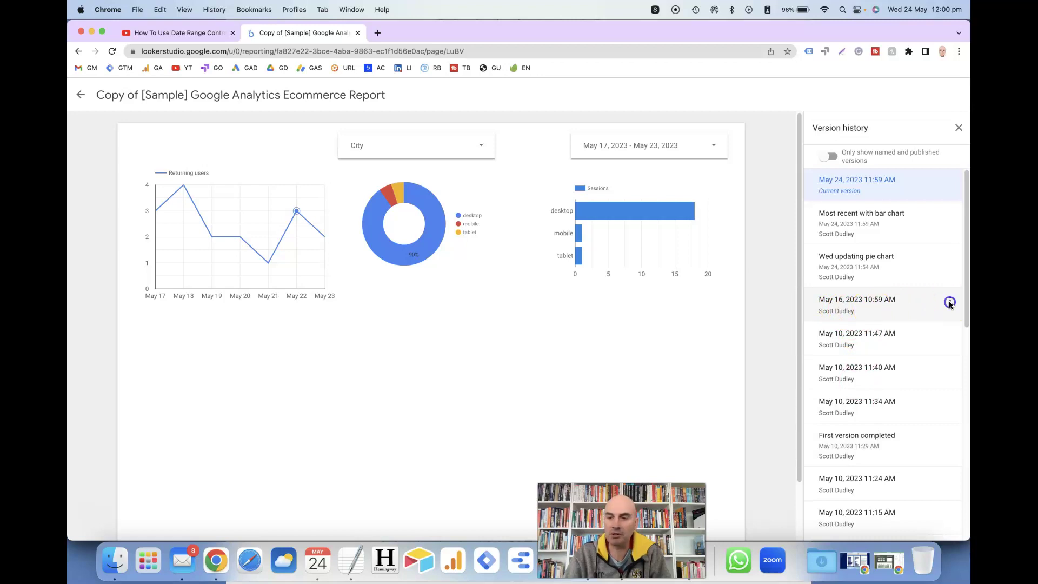
click(927, 326)
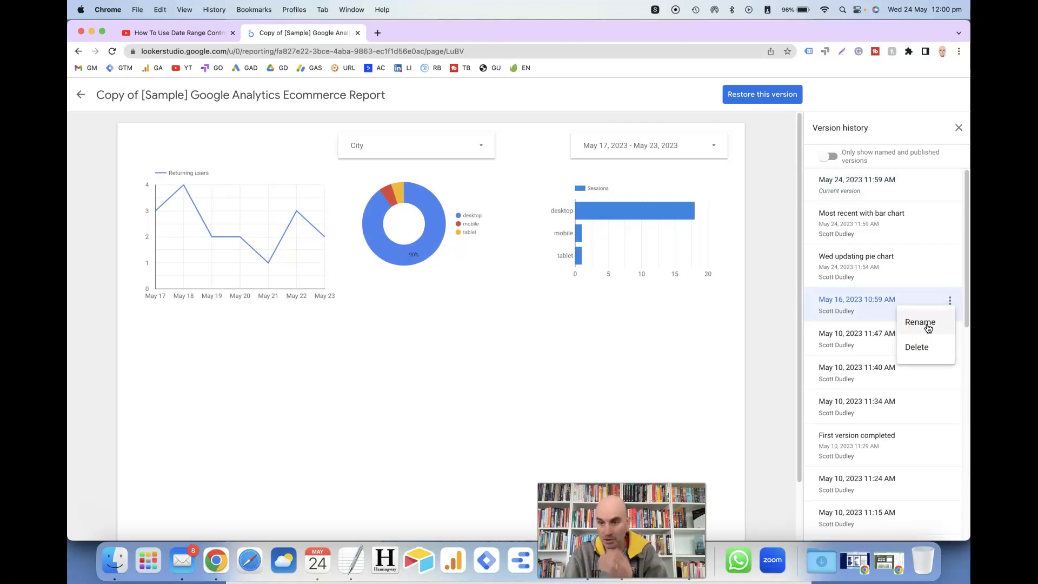
click(928, 325)
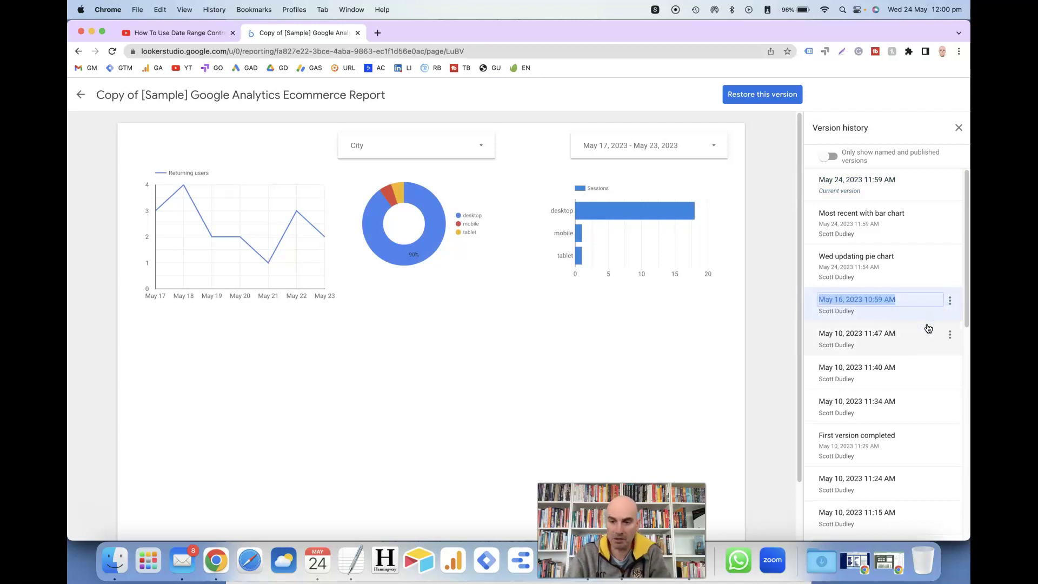
text(Wed )
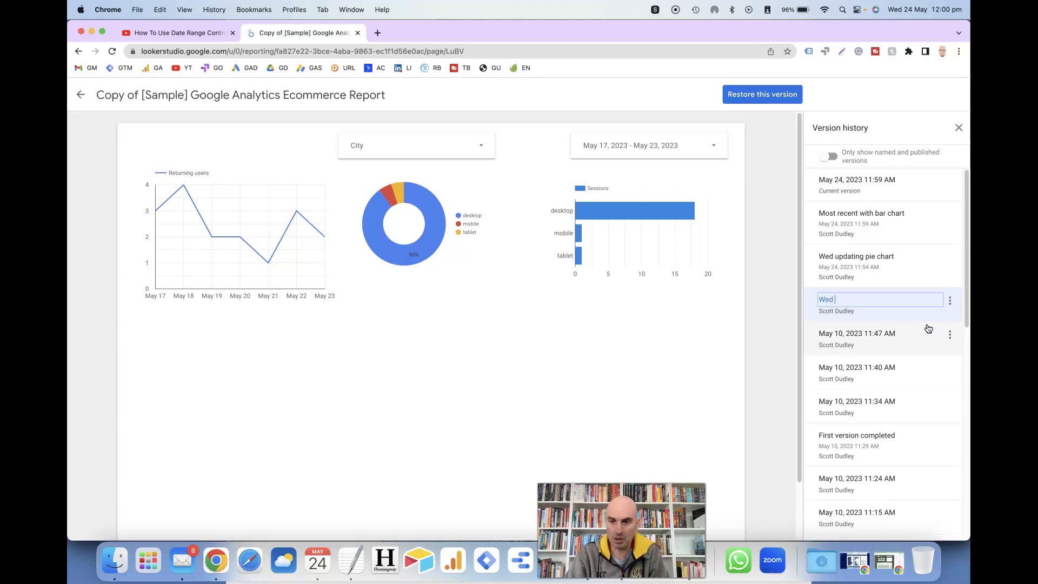
text(before )
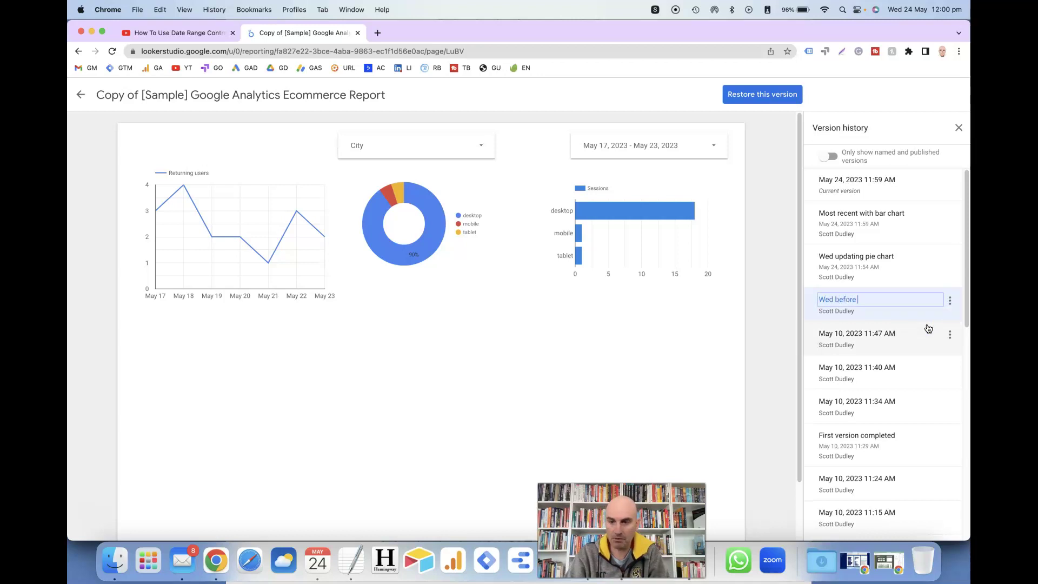
text(pie chart)
key(Return)
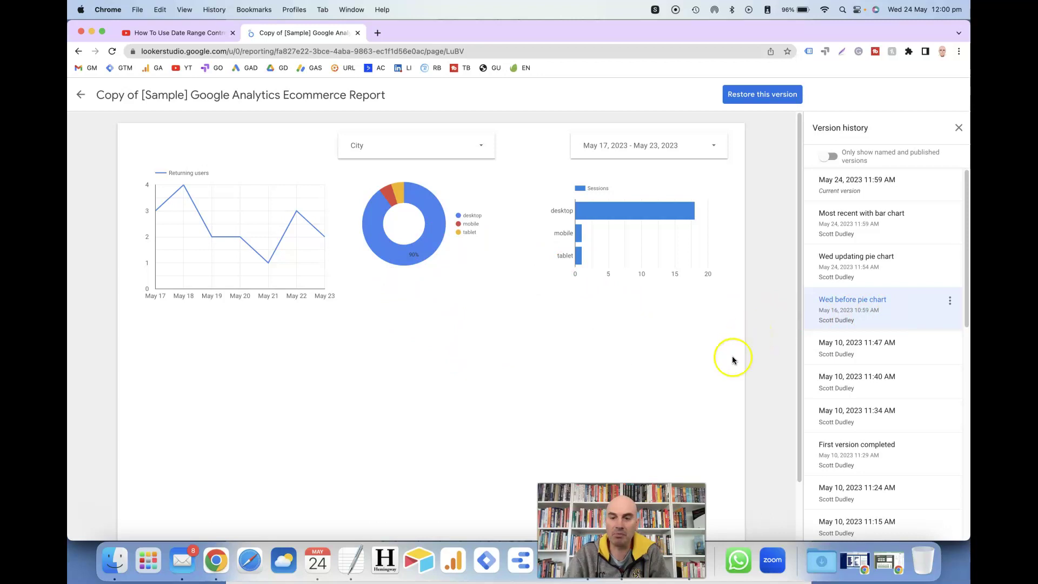
Restore the May 10, 2023 11:40 AM version that includes the Browser table.
click(860, 385)
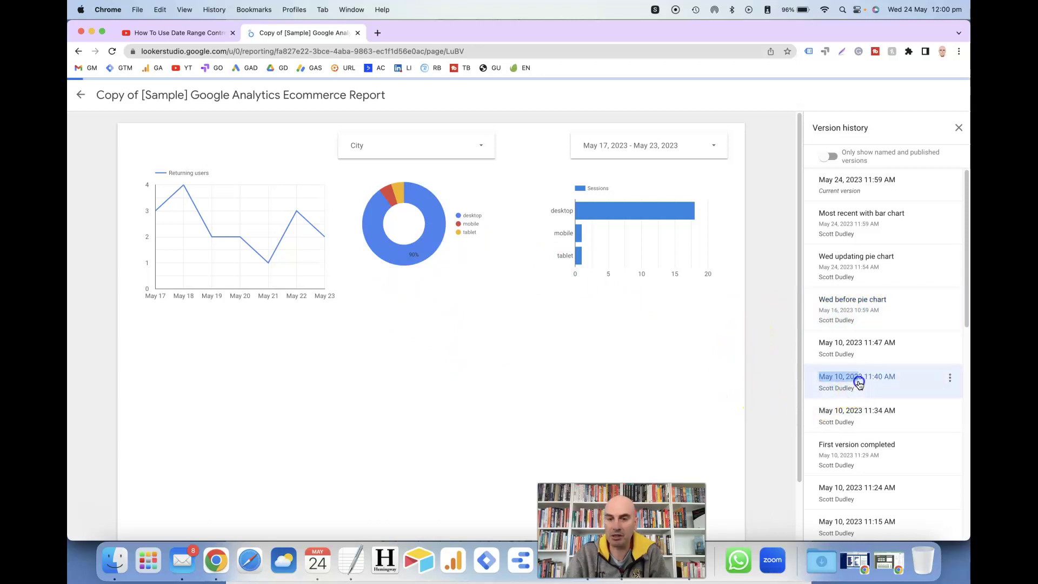
click(859, 384)
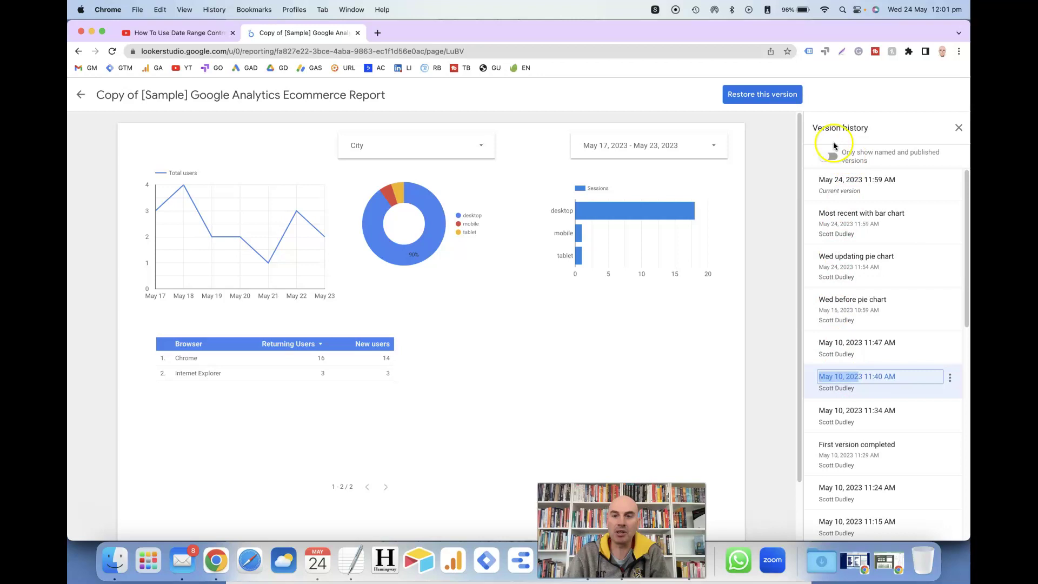
click(762, 99)
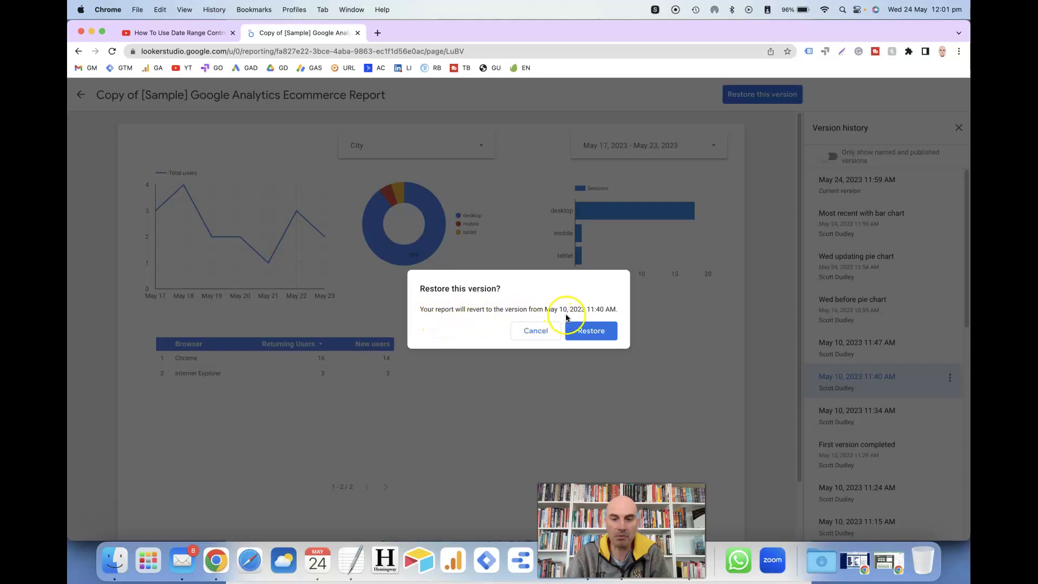
click(591, 332)
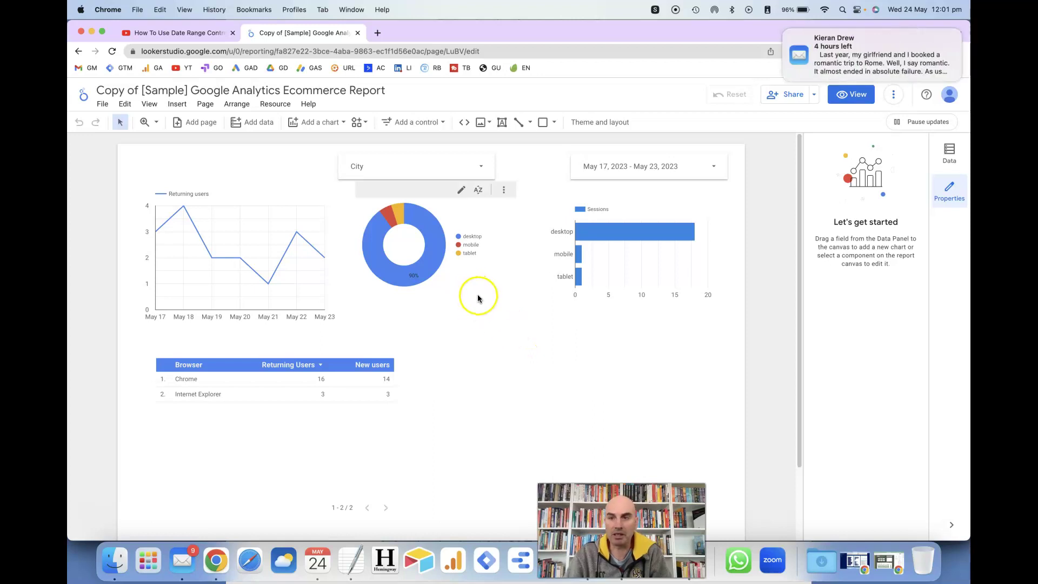
Preview the restored May 24, 2023 12:01 PM version, which lacks the Browser table.
click(102, 107)
mouse_move(152, 174)
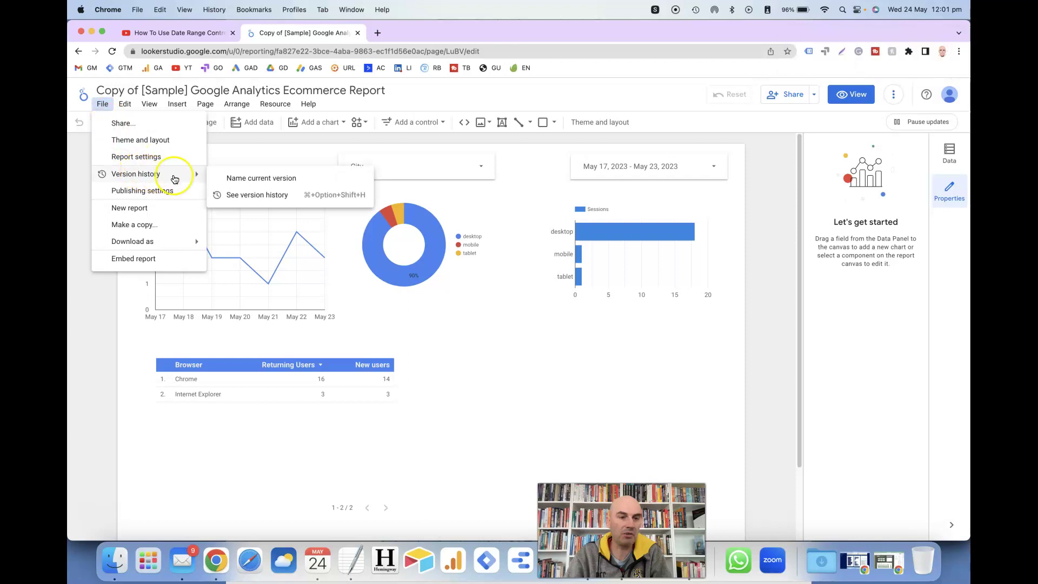
click(221, 195)
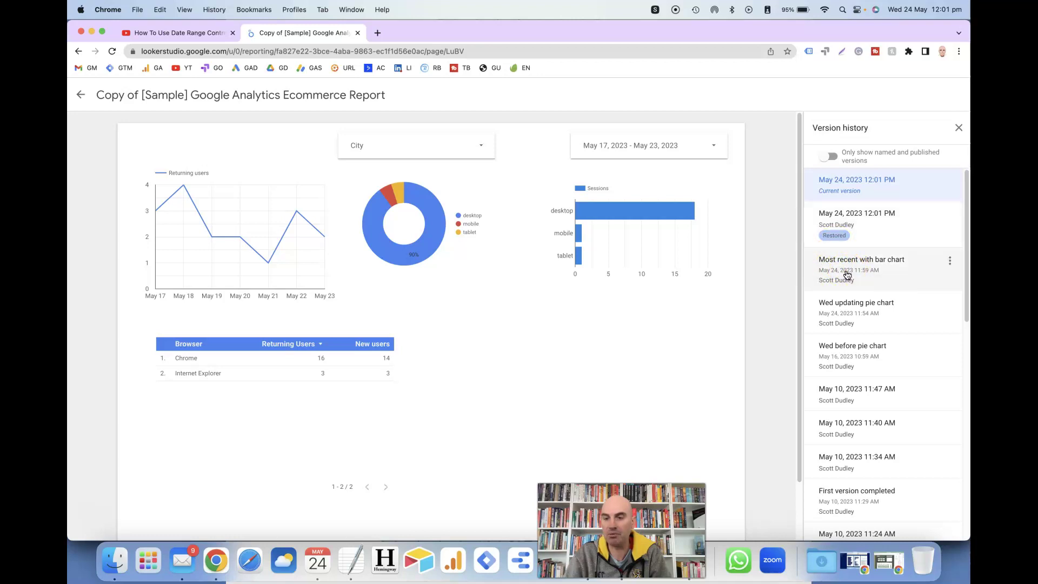
click(883, 231)
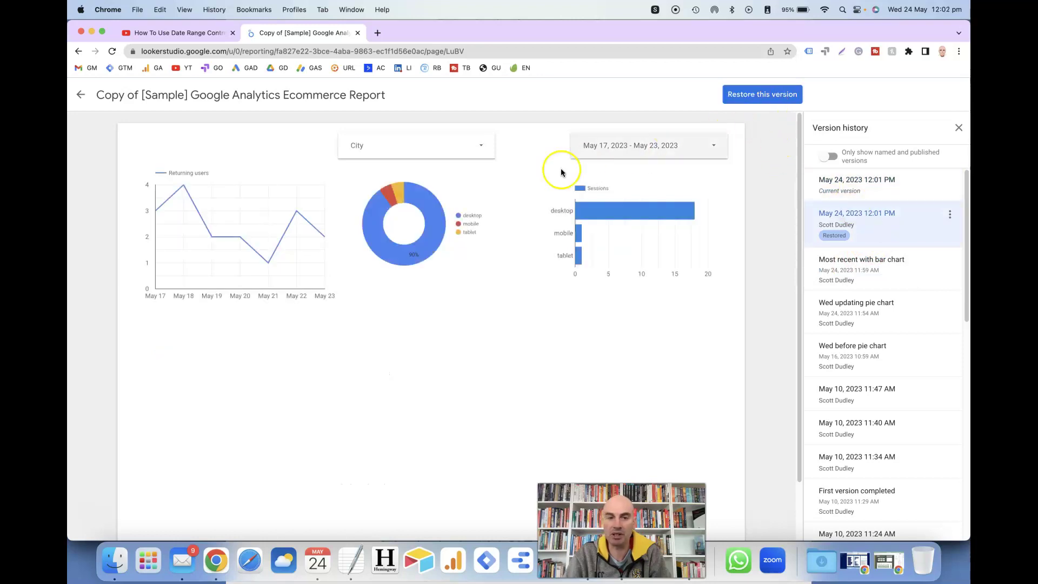
Restore the May 24, 2023 12:01 PM version and confirm the revert.
click(764, 103)
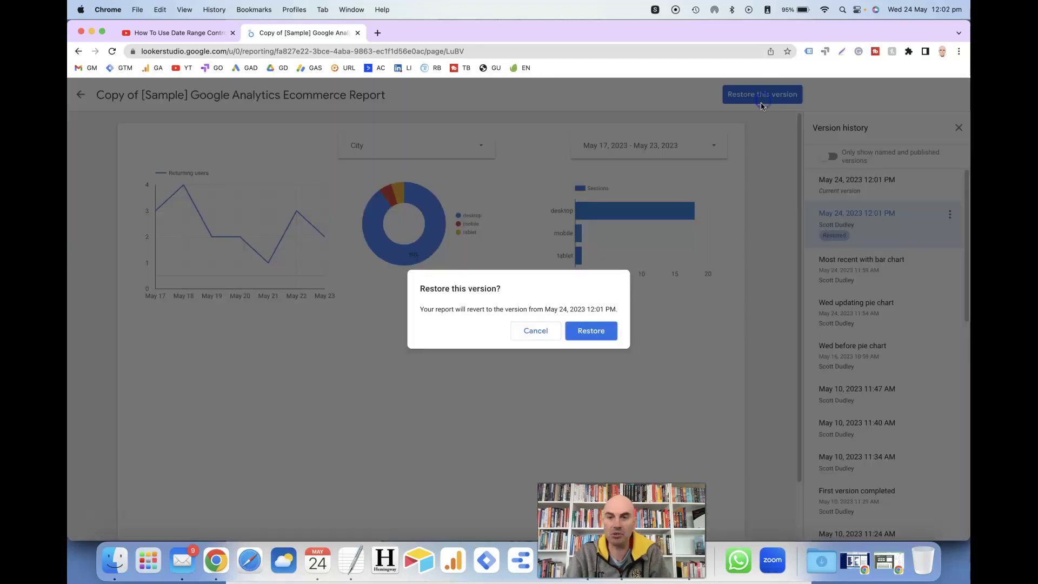
click(590, 329)
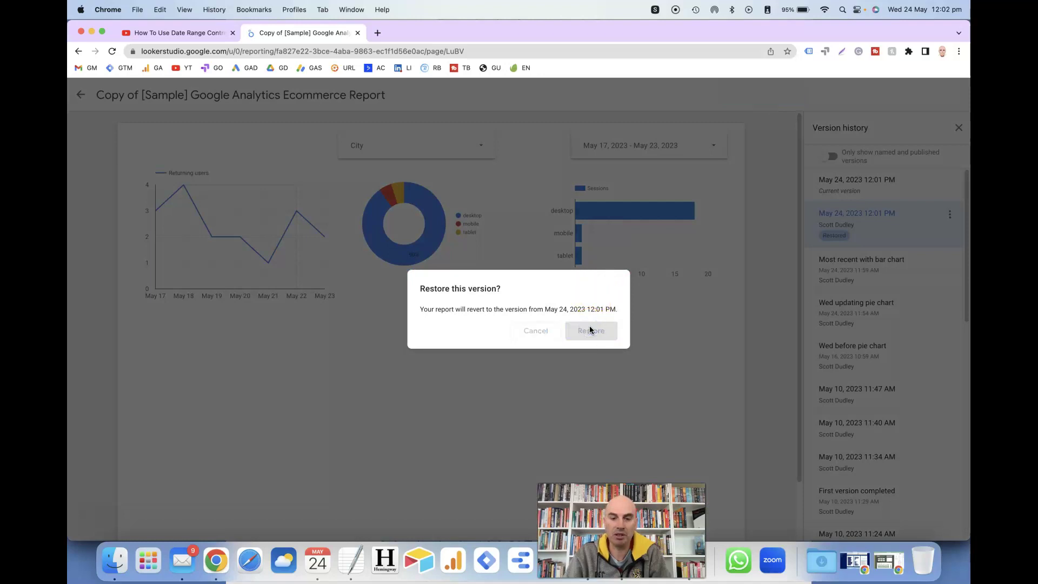